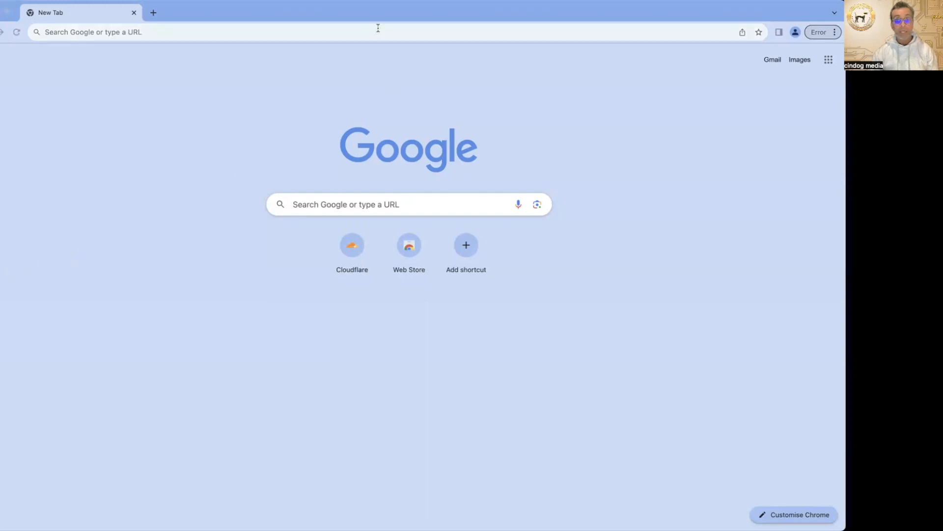
# Go to the Cloudflare website and open its account login page
pyautogui.click(378, 30)
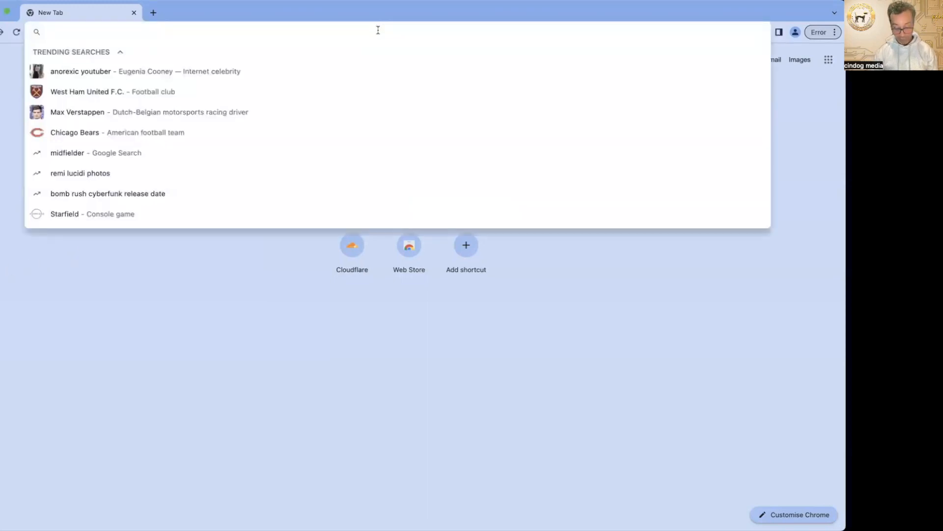
pyautogui.write('cloudflare.com')
pyautogui.press('Return')
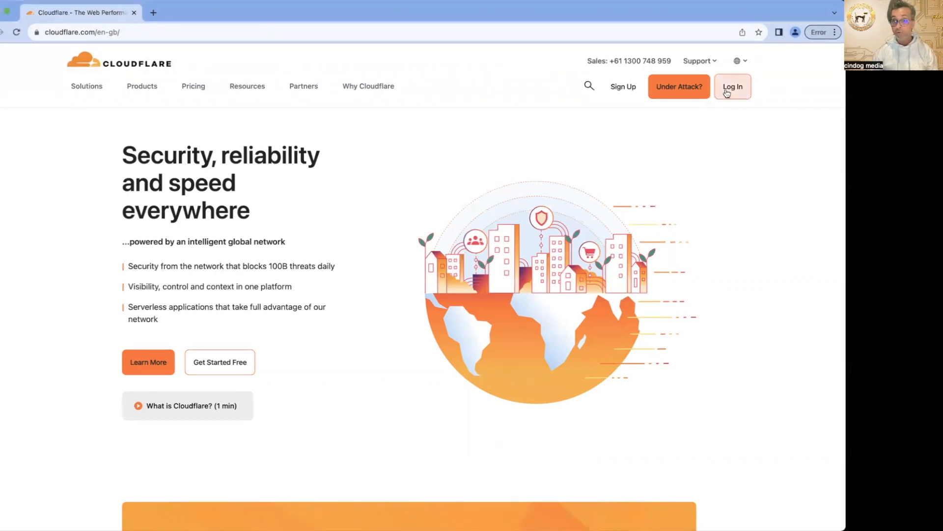
pyautogui.click(728, 93)
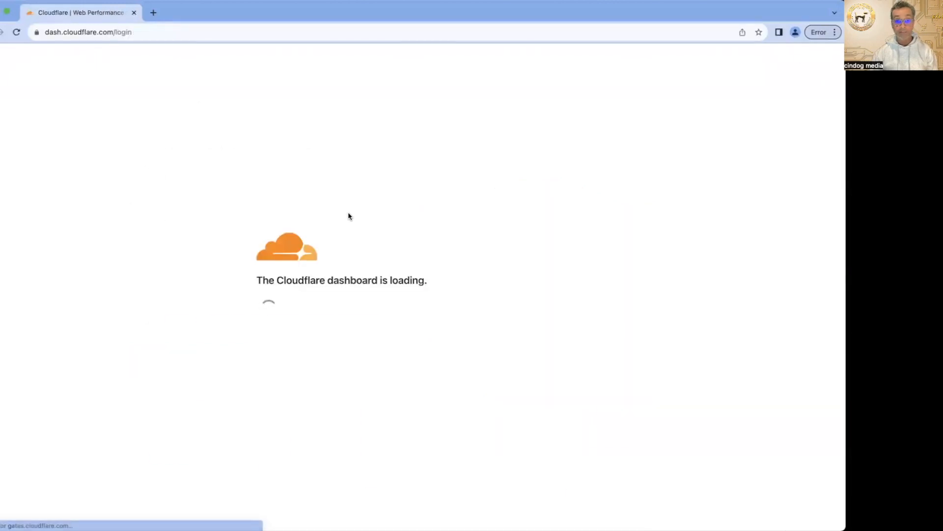
# Log in to Cloudflare with the account email and account password
pyautogui.click(266, 161)
pyautogui.press('super+v')
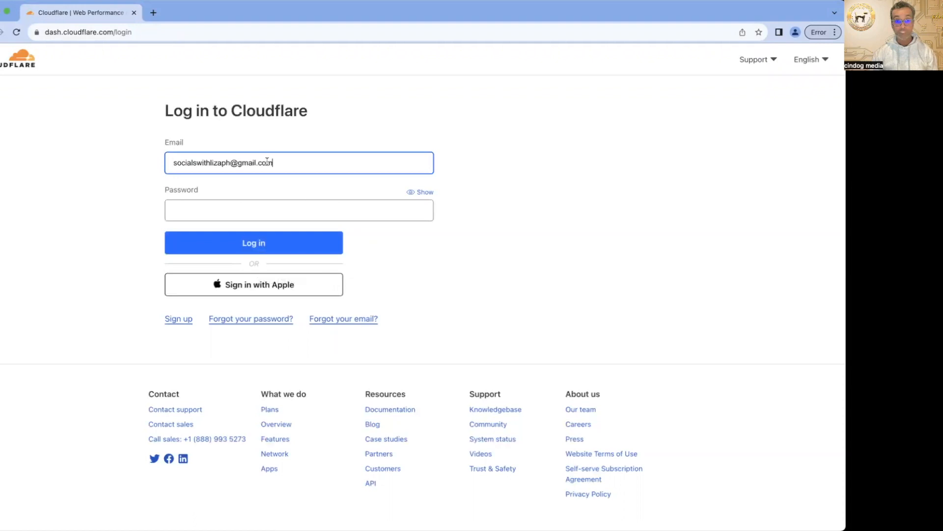
pyautogui.click(1, 223)
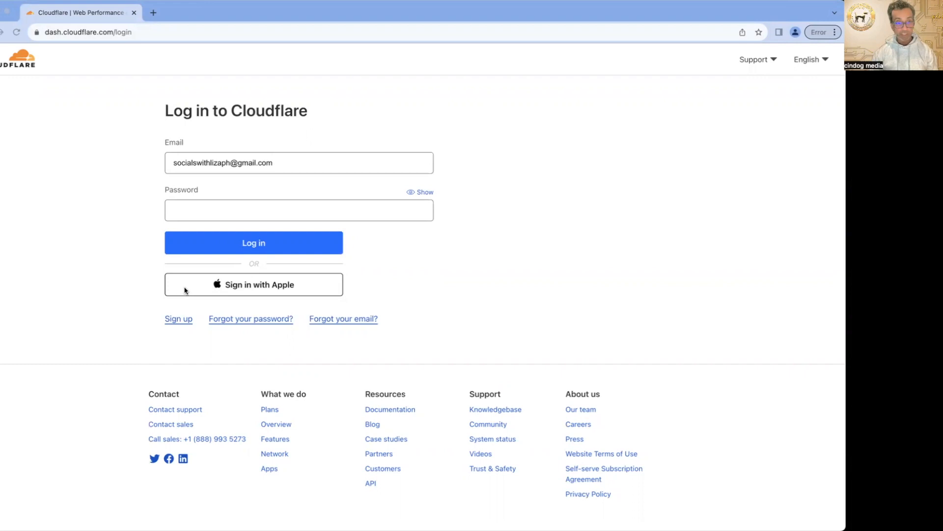
pyautogui.click(369, 212)
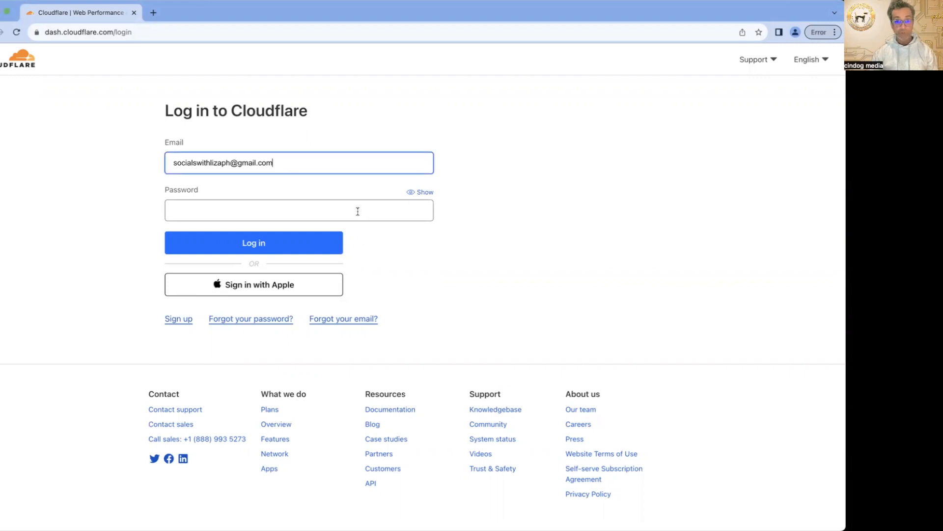
pyautogui.click(305, 211)
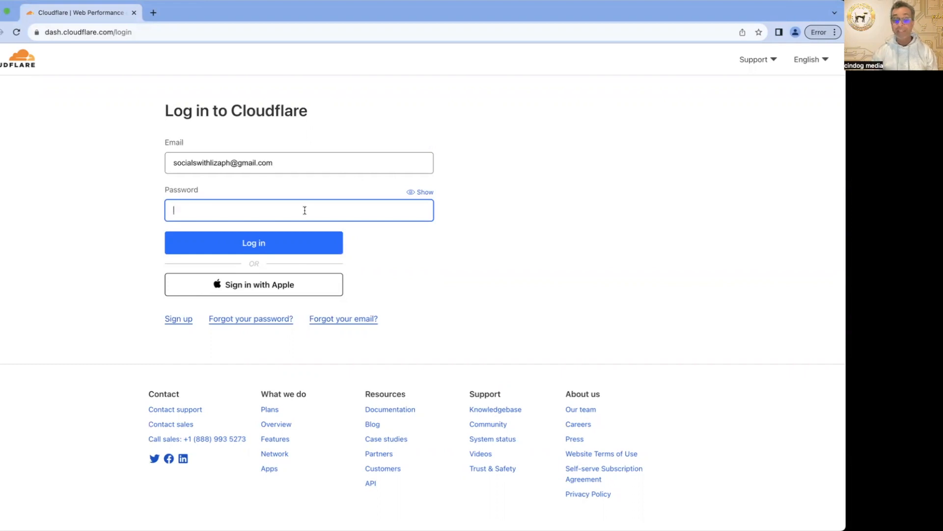
pyautogui.press('super+v')
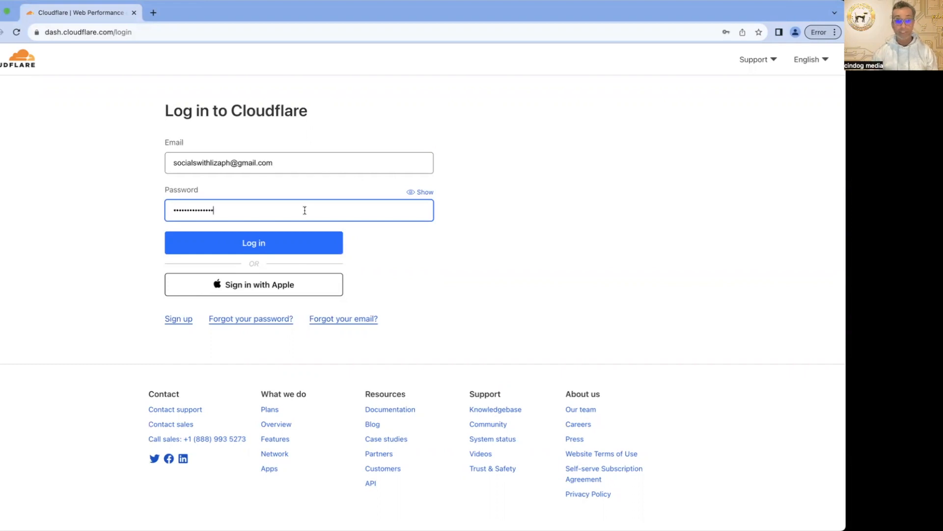
pyautogui.click(268, 250)
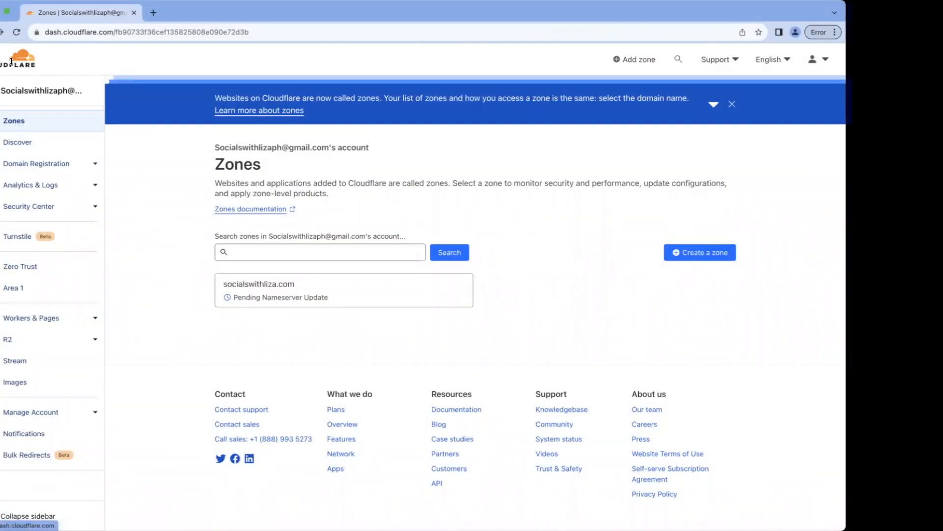
# Create a new zone for the domain socialswithliza.com.au and continue to the plan selection
pyautogui.click(13, 60)
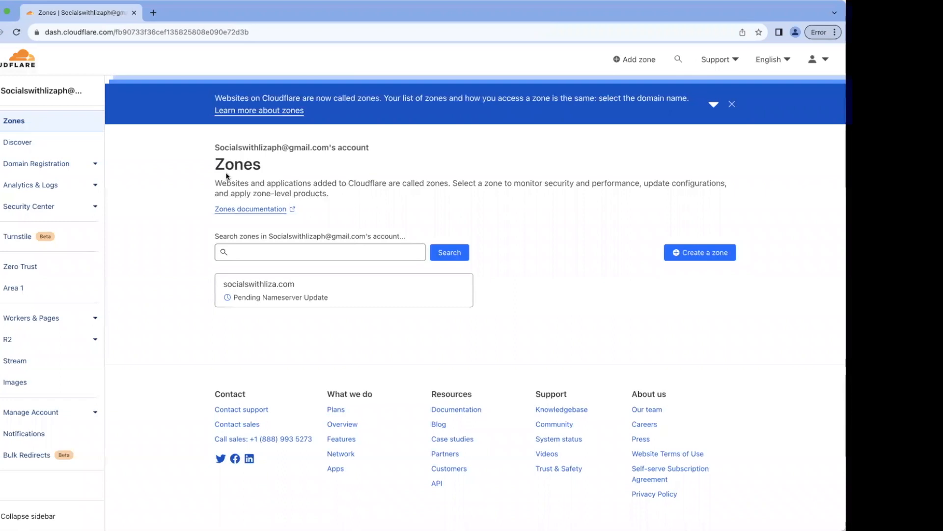
pyautogui.click(688, 254)
pyautogui.click(212, 142)
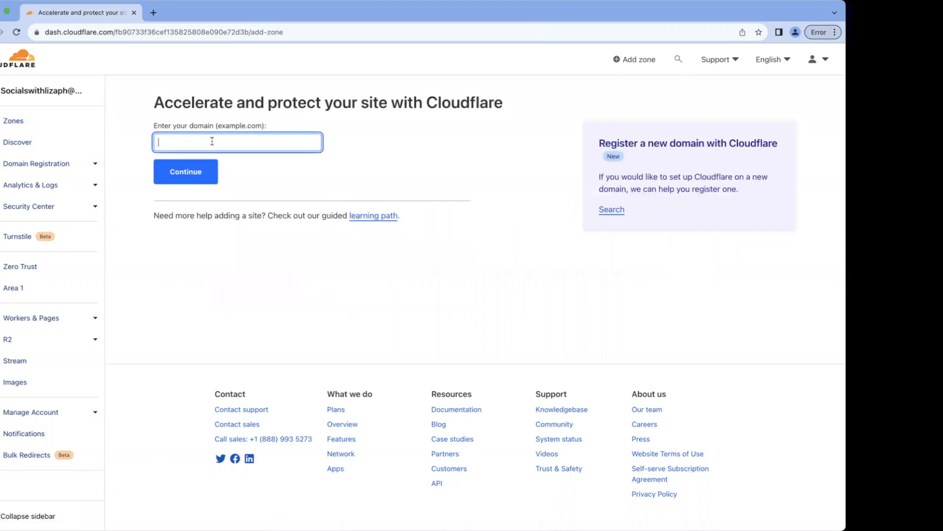
pyautogui.write('socialswithliza.com.au')
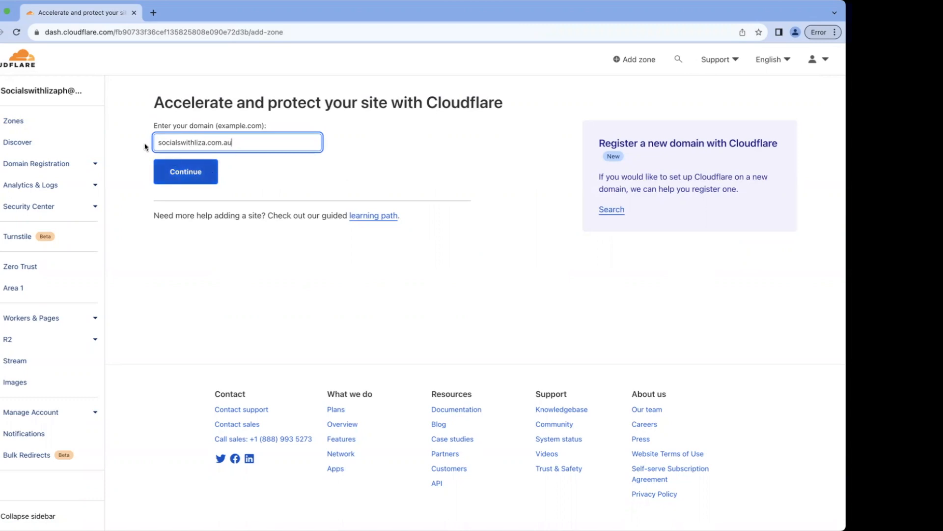
pyautogui.click(195, 177)
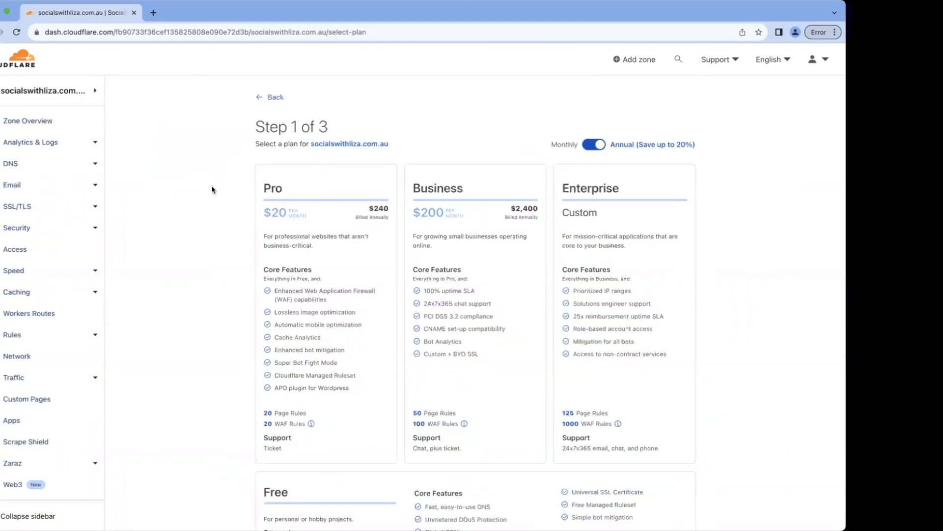
# Choose the Free plan for the domain and continue to the DNS management list of the record review
pyautogui.scroll(-1, 307, 227)
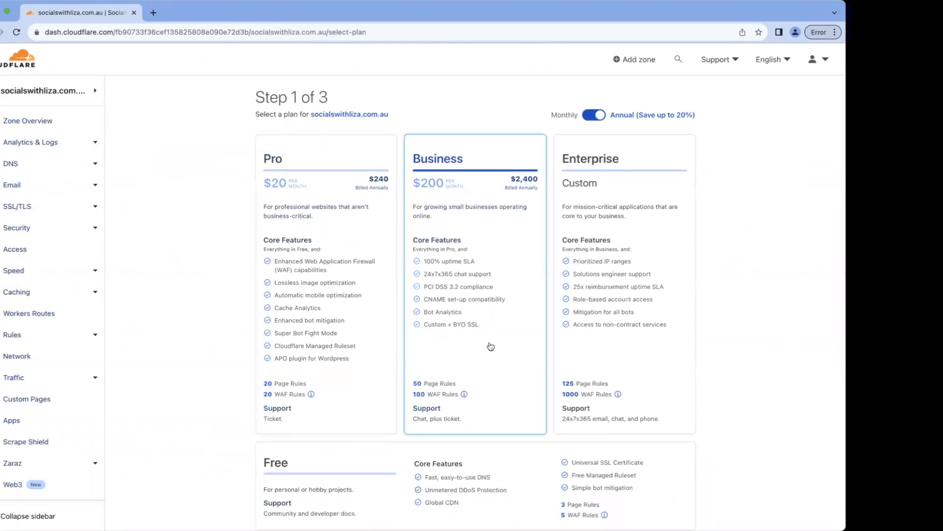
pyautogui.scroll(-2, 618, 286)
pyautogui.scroll(-2, 617, 286)
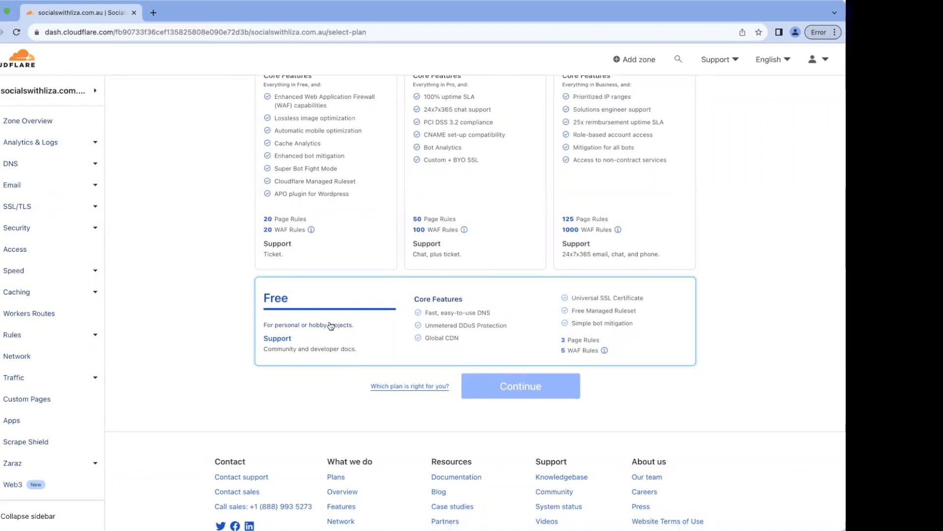
pyautogui.scroll(3, 331, 325)
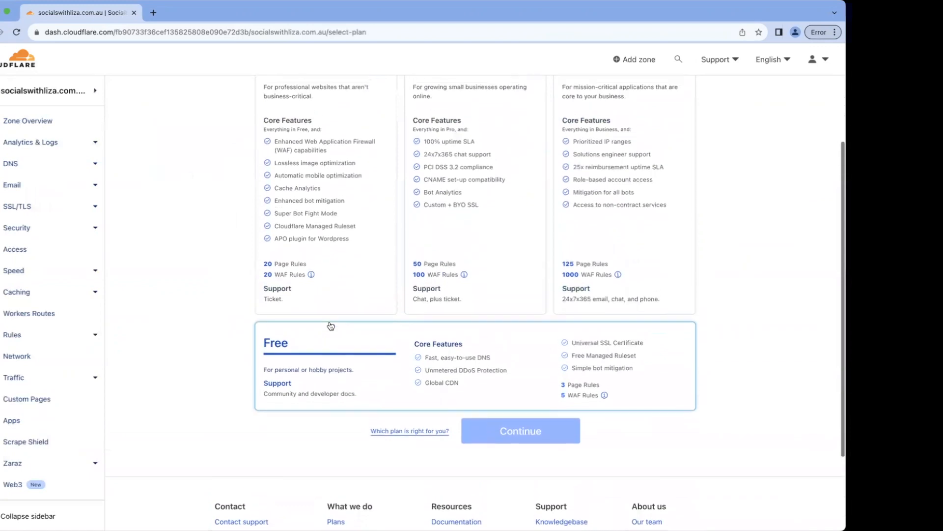
pyautogui.click(363, 410)
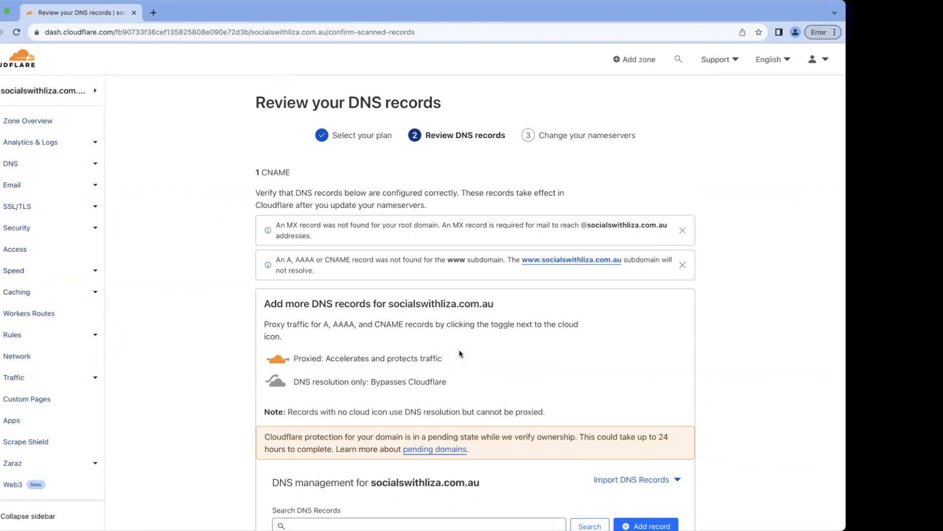
pyautogui.scroll(-3, 460, 351)
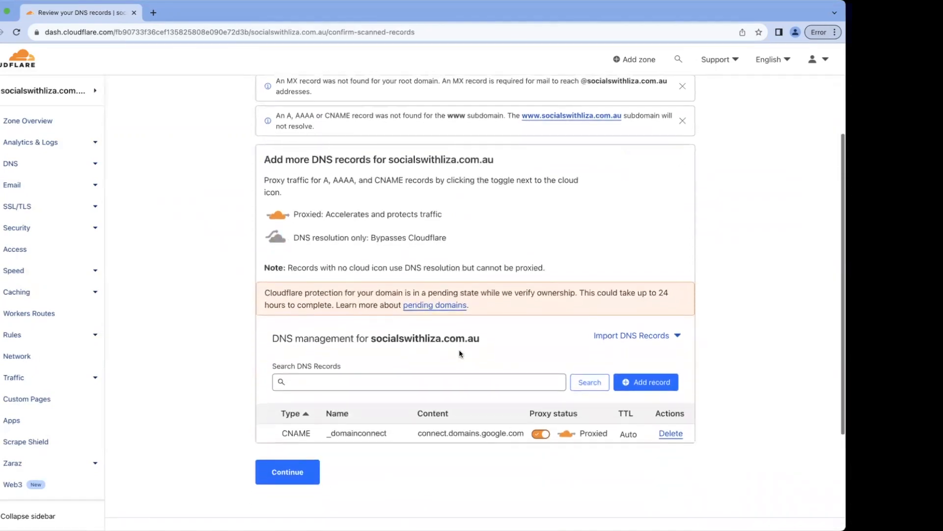
pyautogui.scroll(-1, 460, 352)
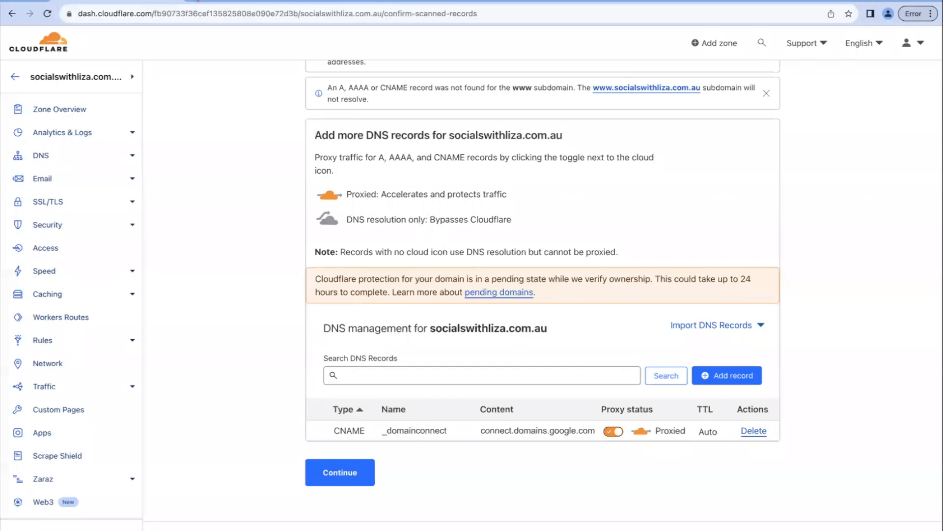
pyautogui.hotkey('ctrl', 't')
pyautogui.write('https://syn02bd.syd6.hostyourservices.net:2083')
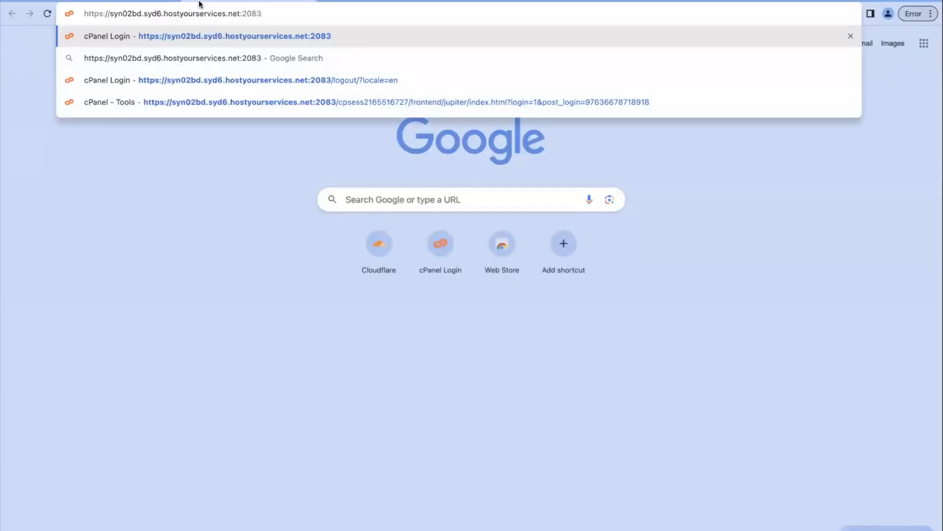
pyautogui.press('Return')
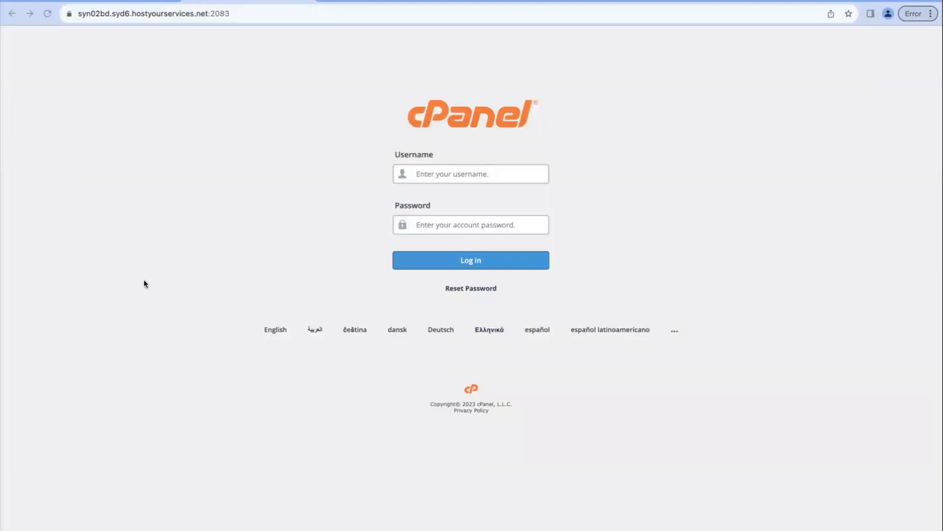
# Log in to cPanel with the hosting account's username and password
pyautogui.click(510, 173)
pyautogui.write('socialsw')
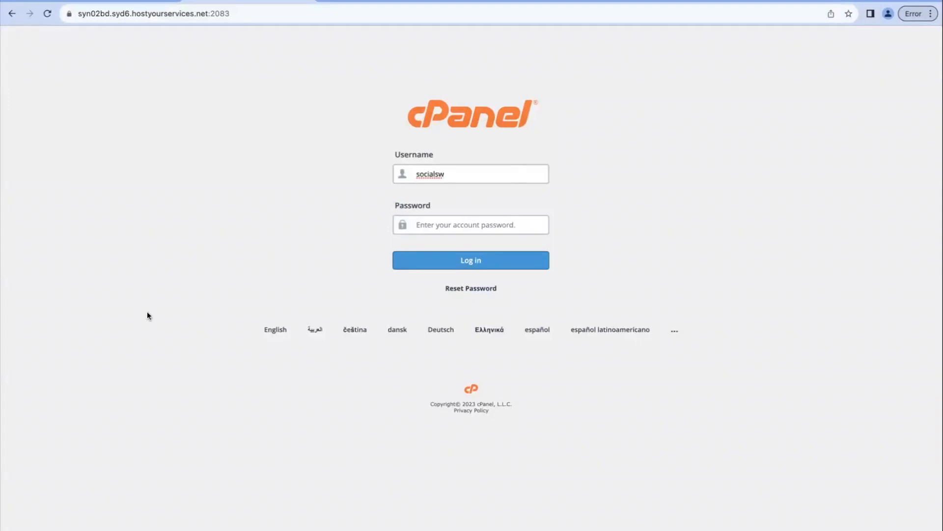
pyautogui.press('super+Tab')
pyautogui.click(525, 222)
pyautogui.press('super+v')
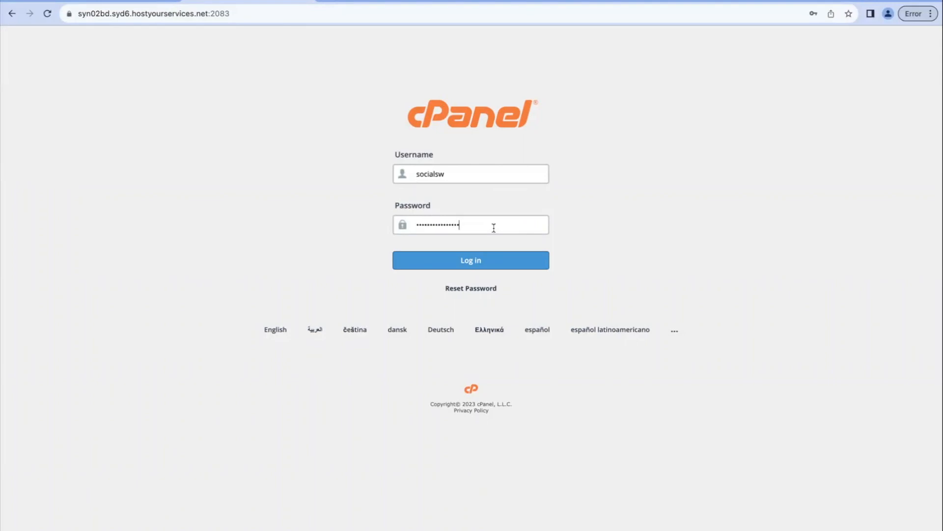
pyautogui.click(481, 263)
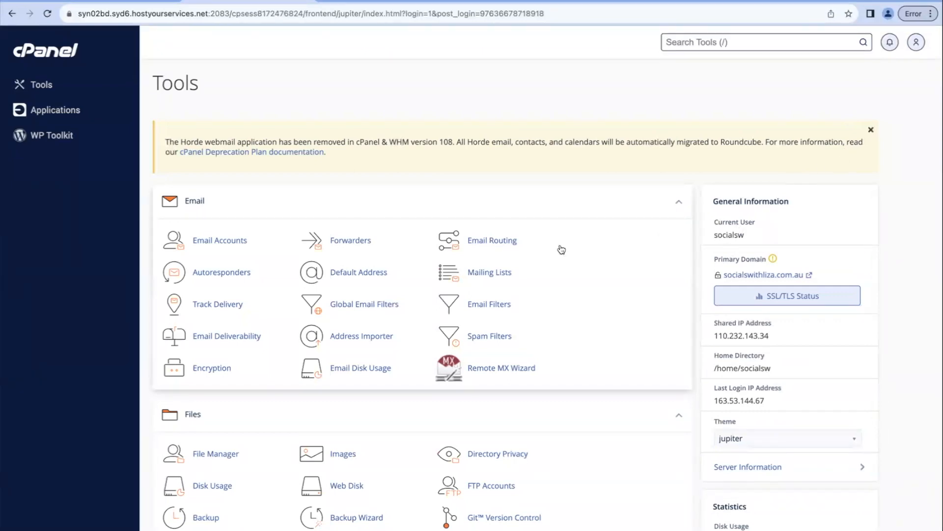
# Copy the Shared IP Address from cPanel's general information
pyautogui.scroll(-1, 480, 250)
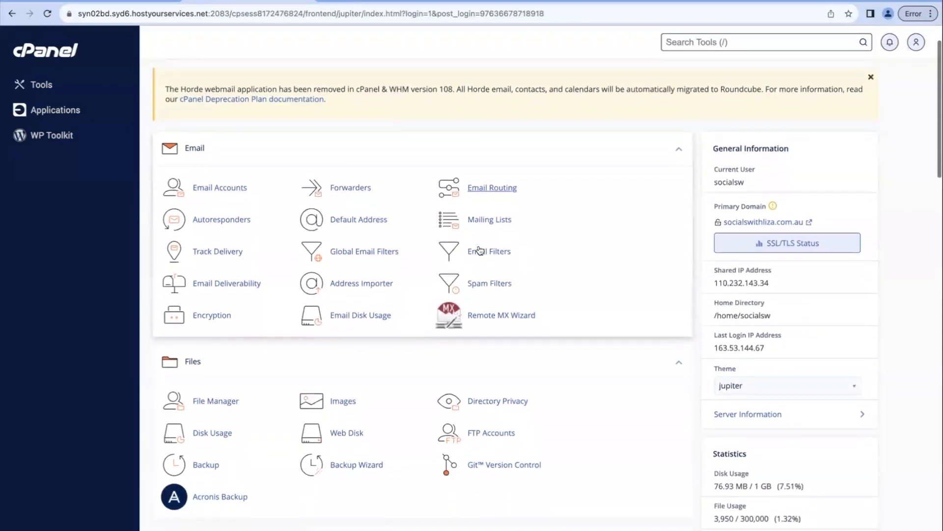
pyautogui.scroll(-1, 480, 251)
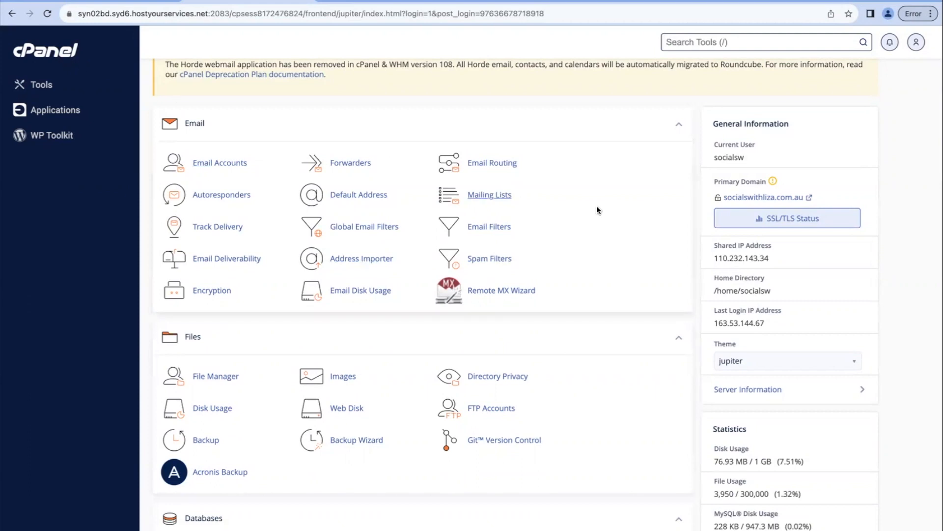
pyautogui.moveTo(715, 259); pyautogui.dragTo(768, 260)
pyautogui.press('super+c')
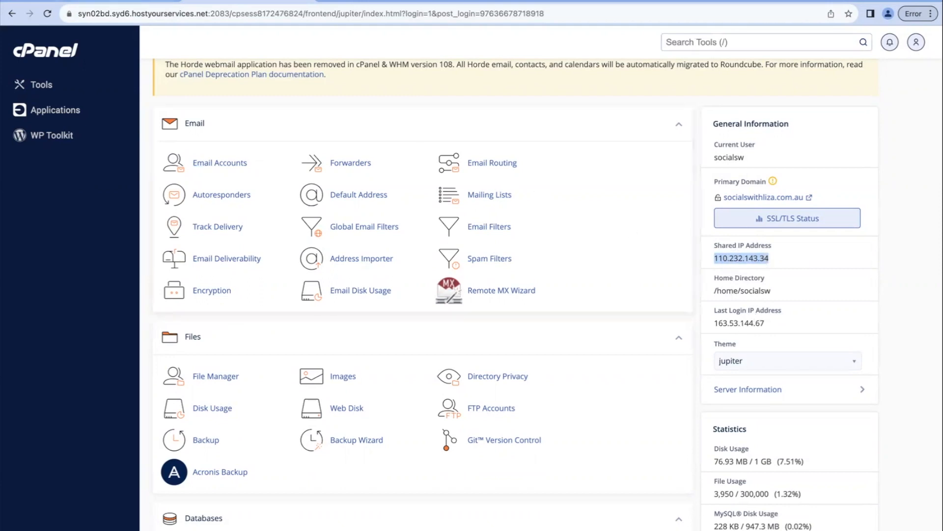
# Switch back to Cloudflare and start a new A record with the IPv4 address 110.232.143.34
pyautogui.click(108, 1)
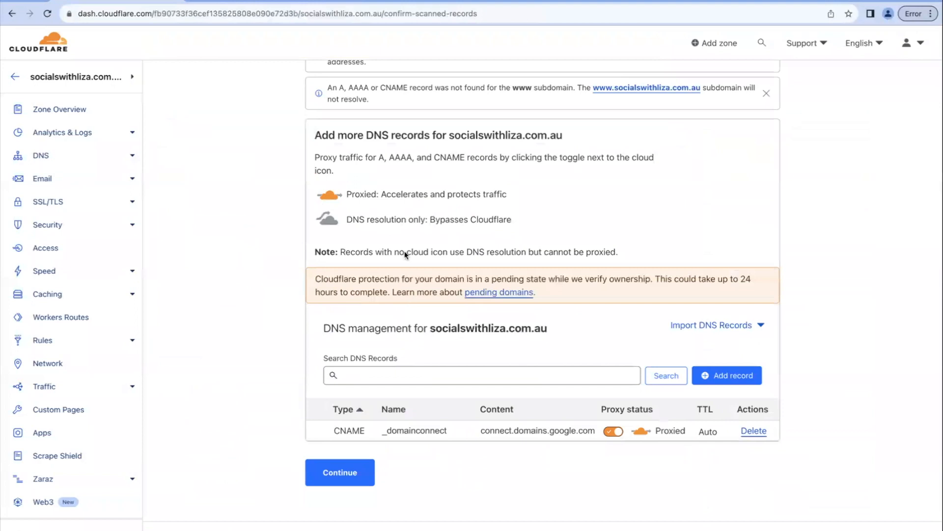
pyautogui.click(720, 380)
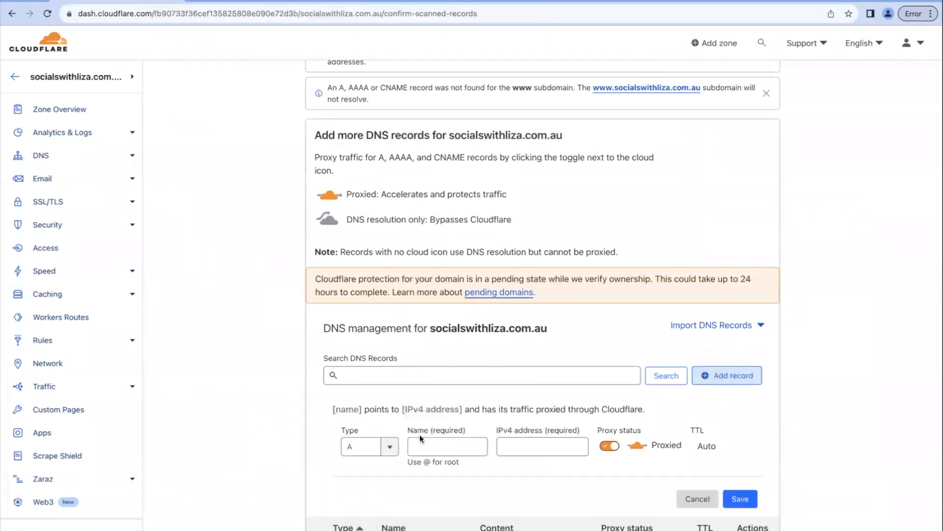
pyautogui.click(529, 450)
pyautogui.press('super+v')
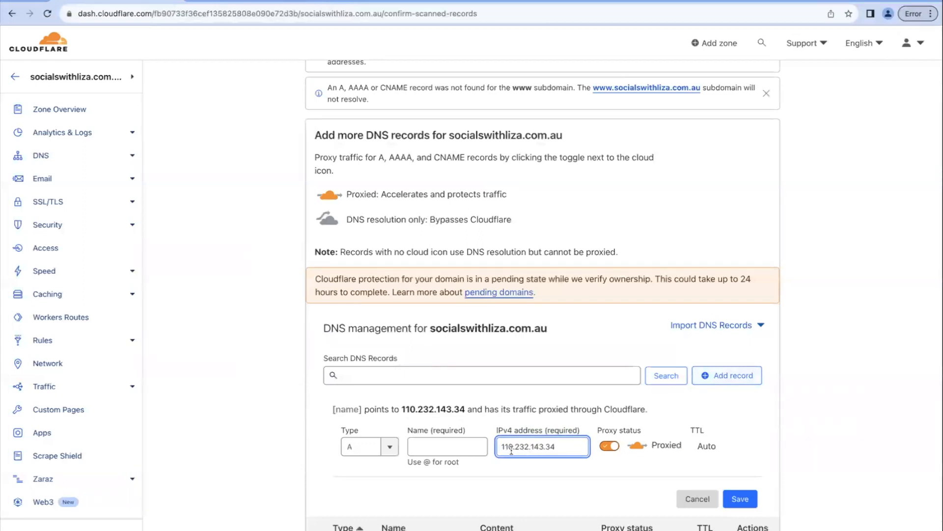
# Name the new proxied A record socialswithliza.com.au and save it
pyautogui.click(455, 446)
pyautogui.scroll(-3, 564, 391)
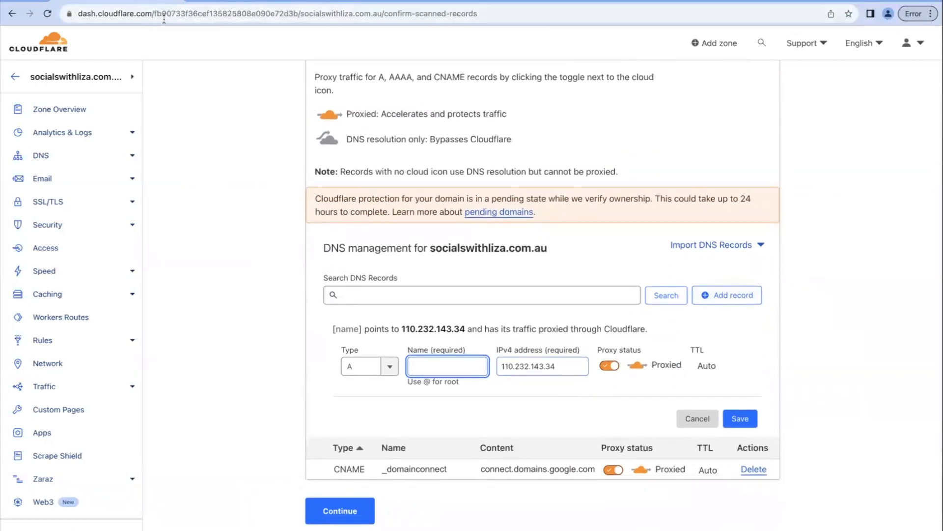
pyautogui.write('socials')
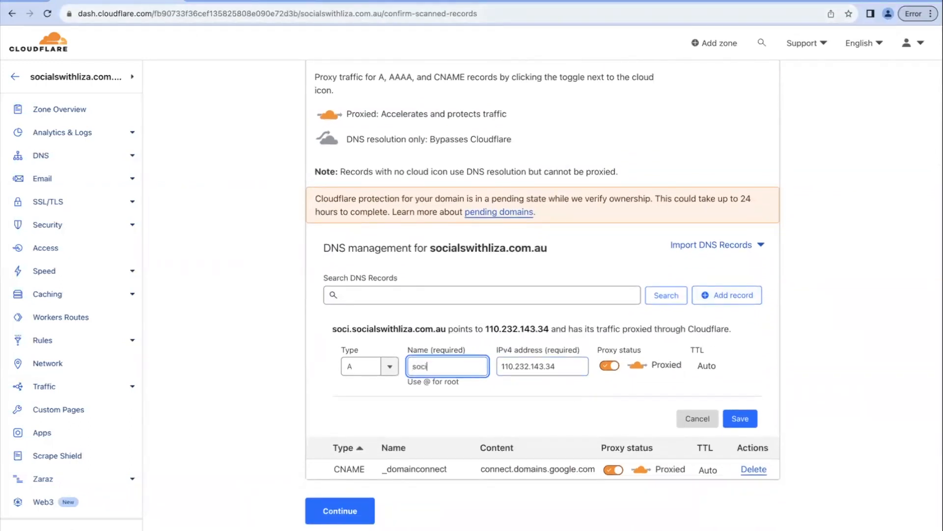
pyautogui.press('BackSpace')
pyautogui.press('BackSpace')
pyautogui.press('BackSpace')
pyautogui.press('BackSpace')
pyautogui.press('BackSpace')
pyautogui.press('BackSpace')
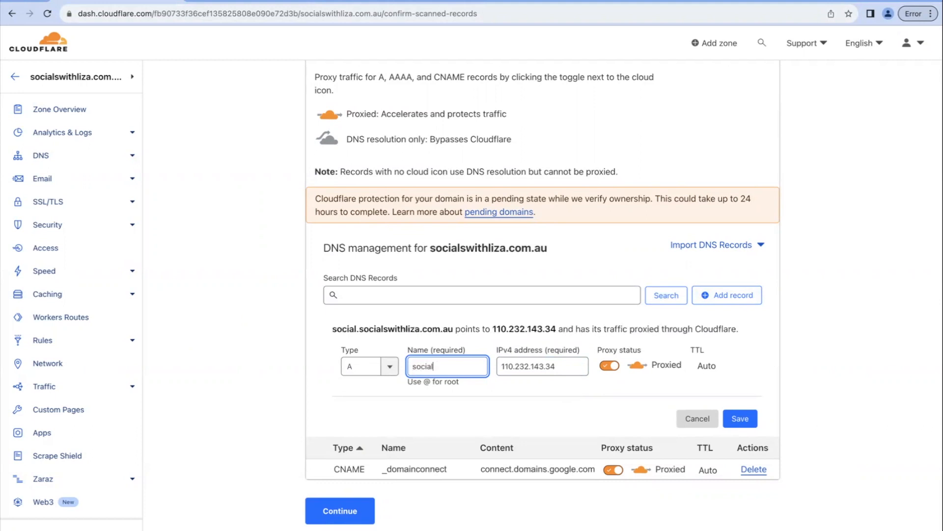
pyautogui.press('BackSpace')
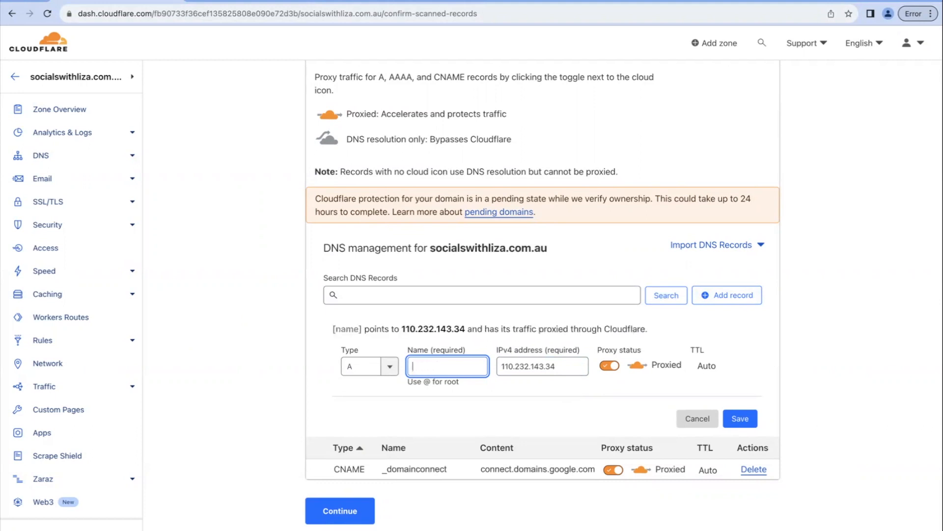
pyautogui.write('social')
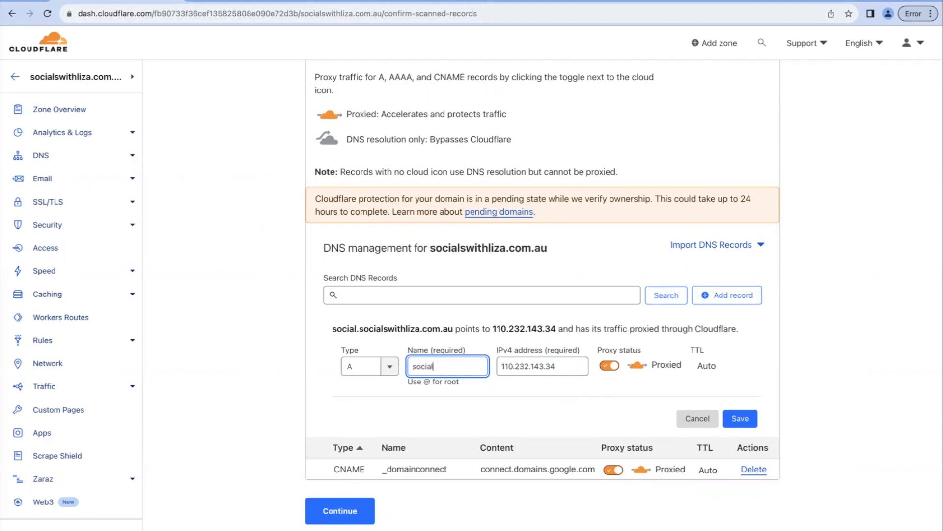
pyautogui.write('swithli')
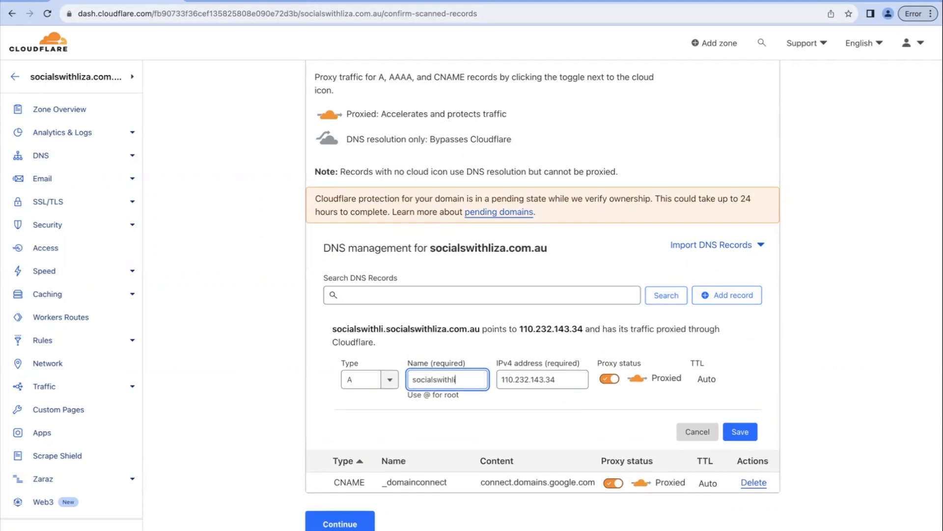
pyautogui.write('za.co')
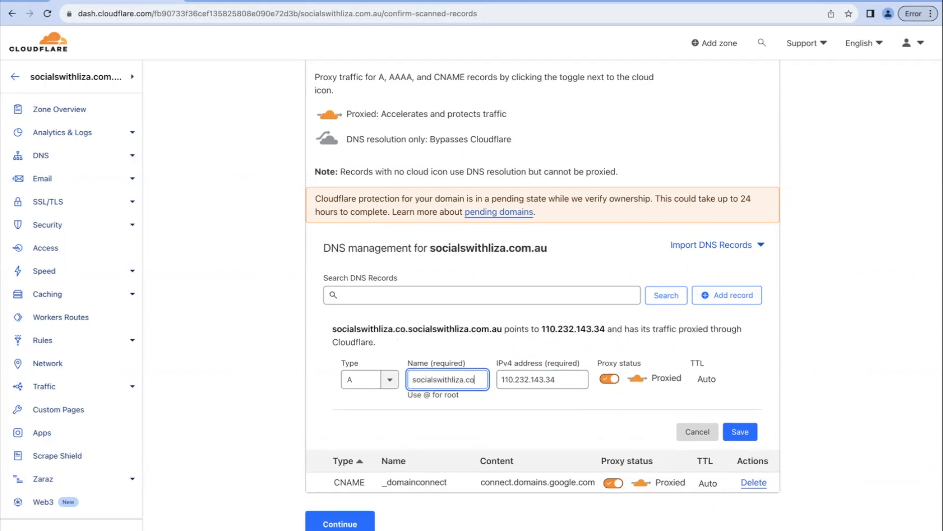
pyautogui.write('m.au')
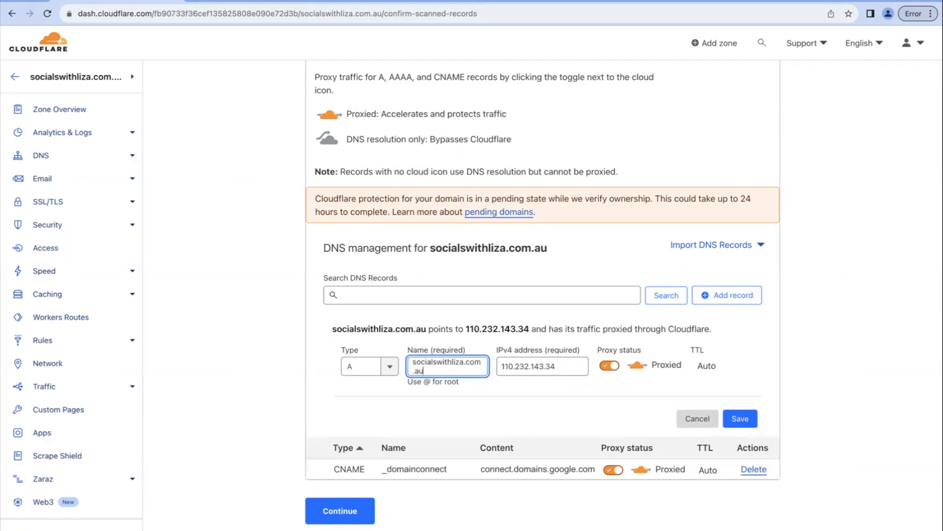
pyautogui.click(742, 420)
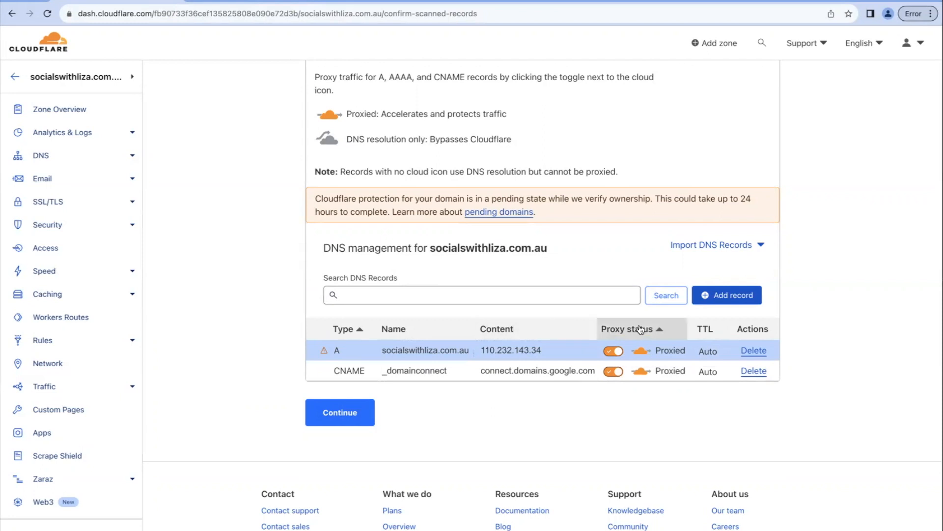
# Add a proxied CNAME record named www with the target socialswithliza.com.au and save it
pyautogui.click(742, 299)
pyautogui.click(392, 370)
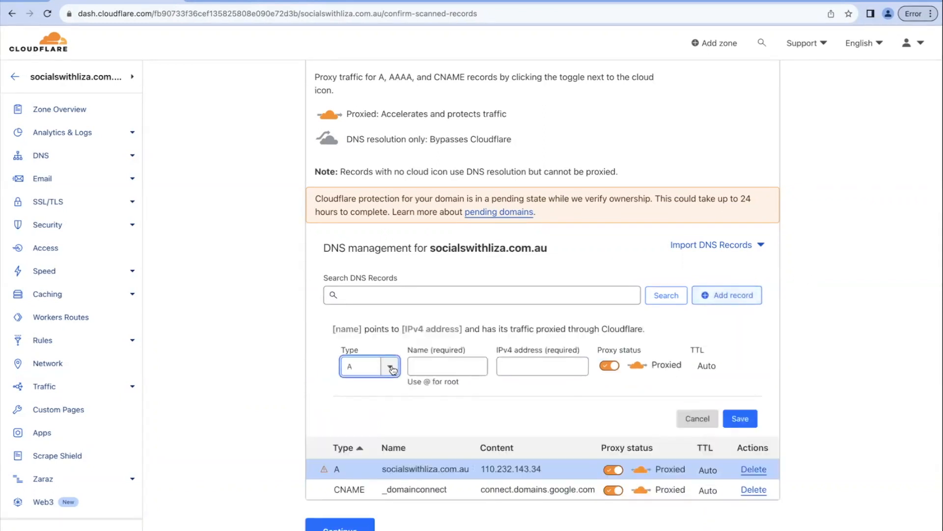
pyautogui.click(363, 466)
pyautogui.click(447, 366)
pyautogui.write('www')
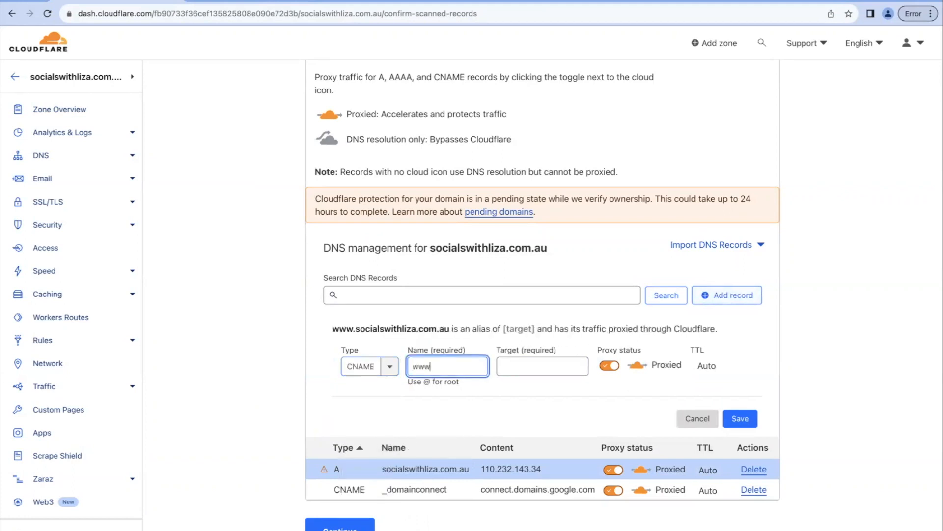
pyautogui.click(525, 363)
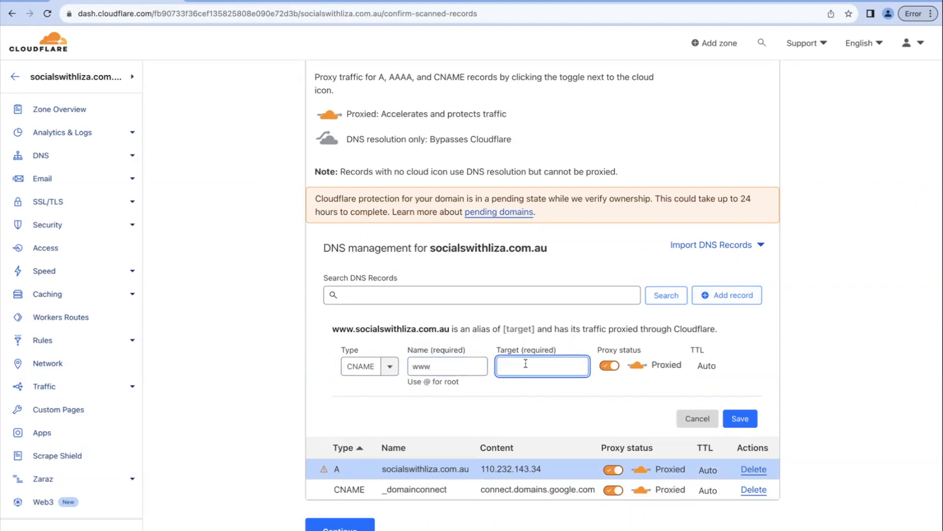
pyautogui.write('socia')
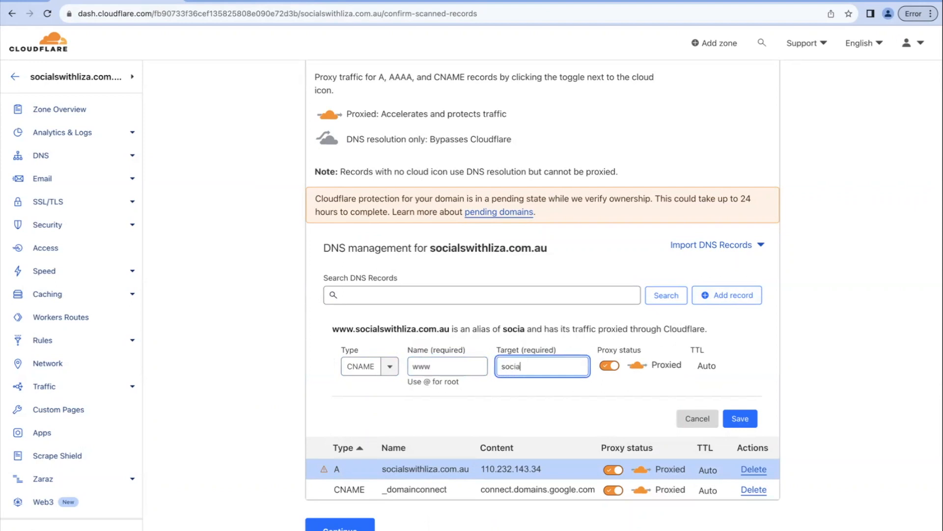
pyautogui.write('lswithl')
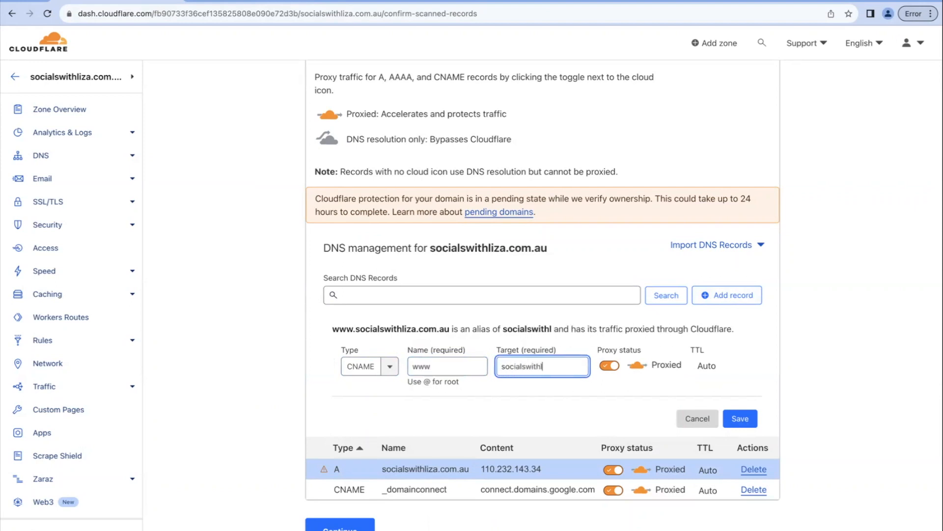
pyautogui.write('iza.com.au')
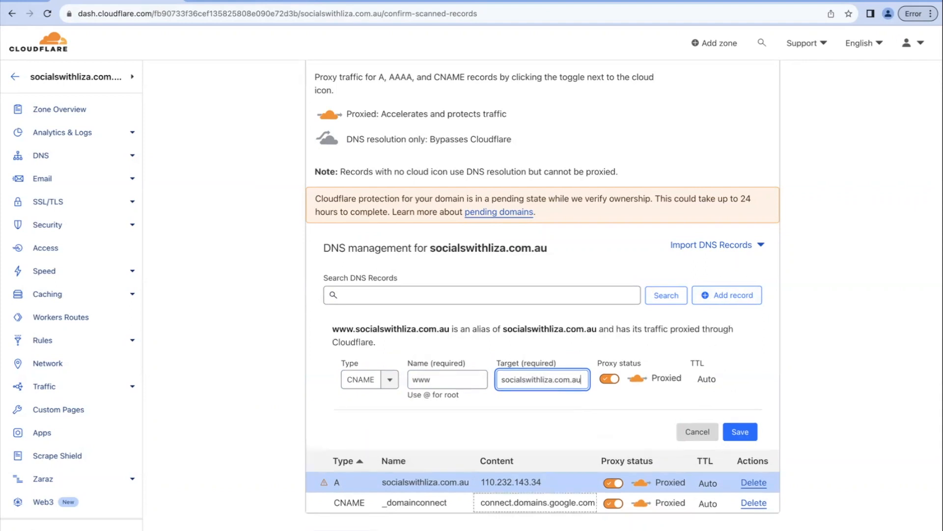
pyautogui.click(748, 427)
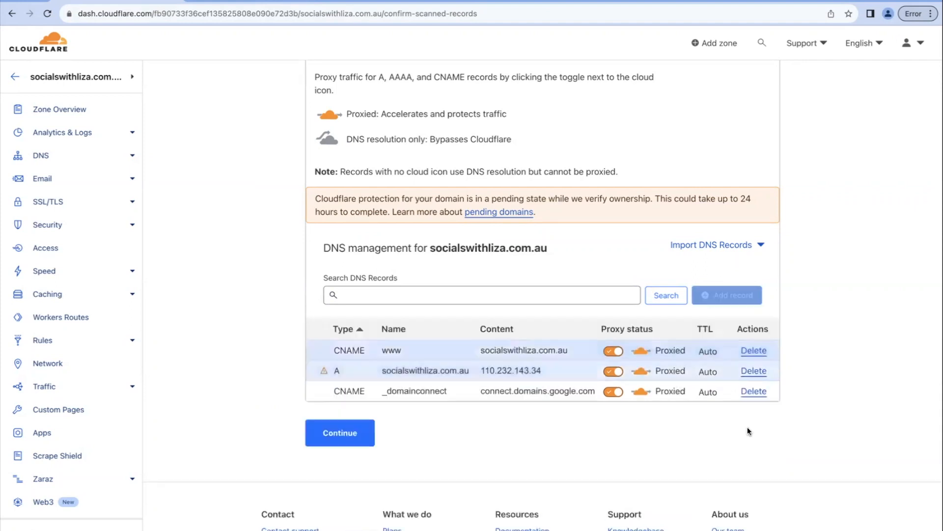
# Review the names and contents of the DNS records and continue to the nameserver instructions
pyautogui.click(390, 353)
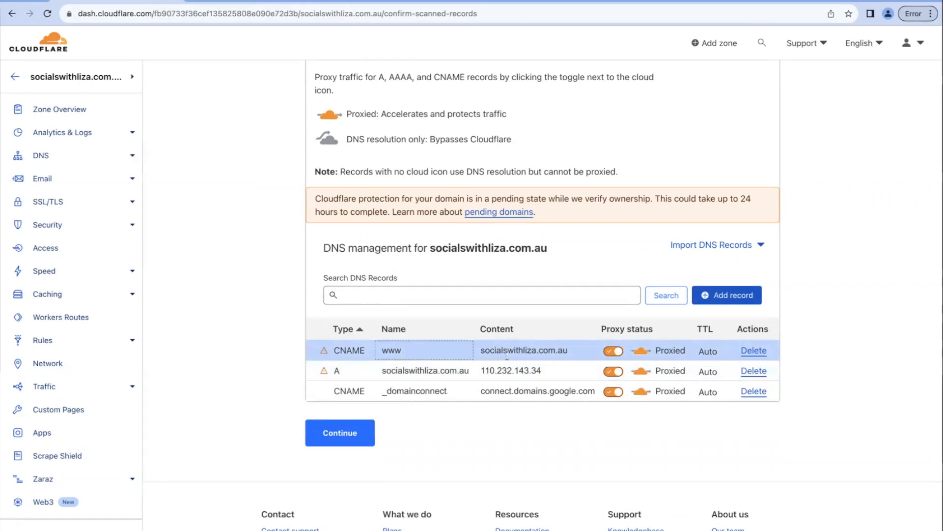
pyautogui.click(407, 371)
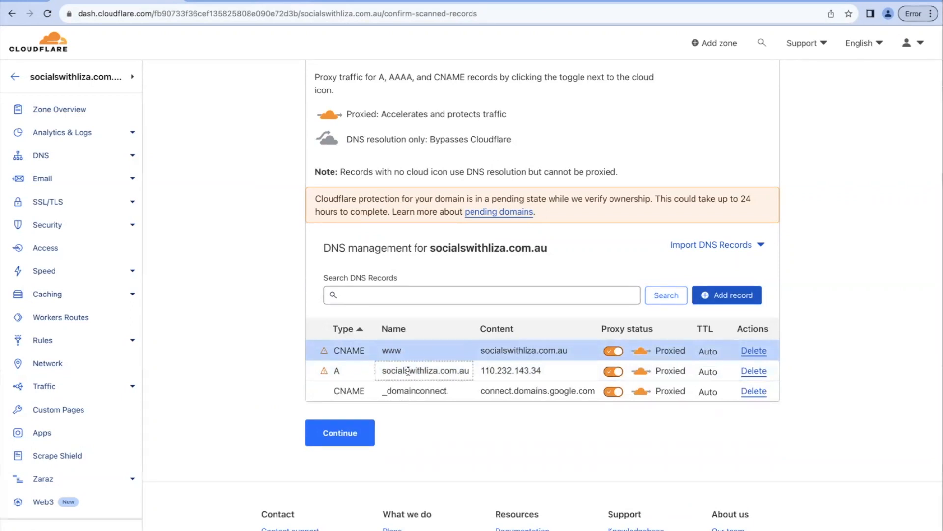
pyautogui.click(514, 374)
pyautogui.click(567, 392)
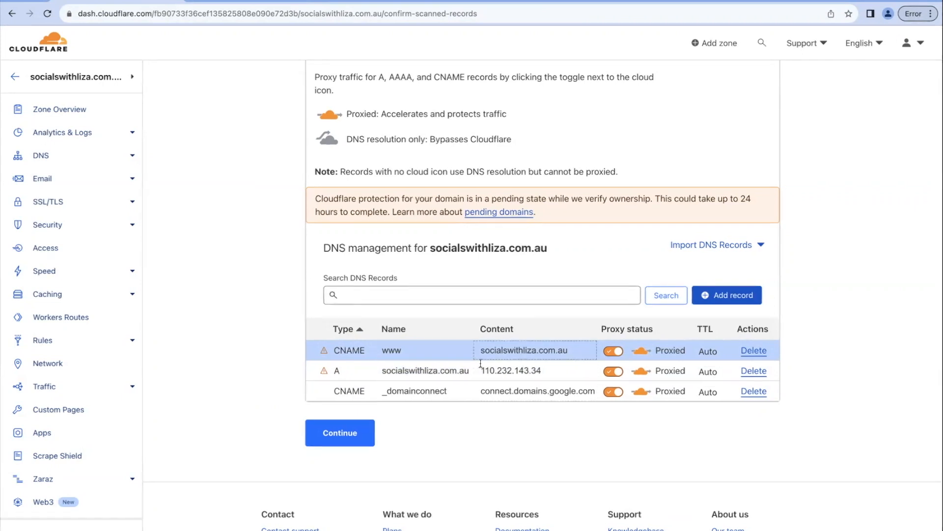
pyautogui.click(345, 435)
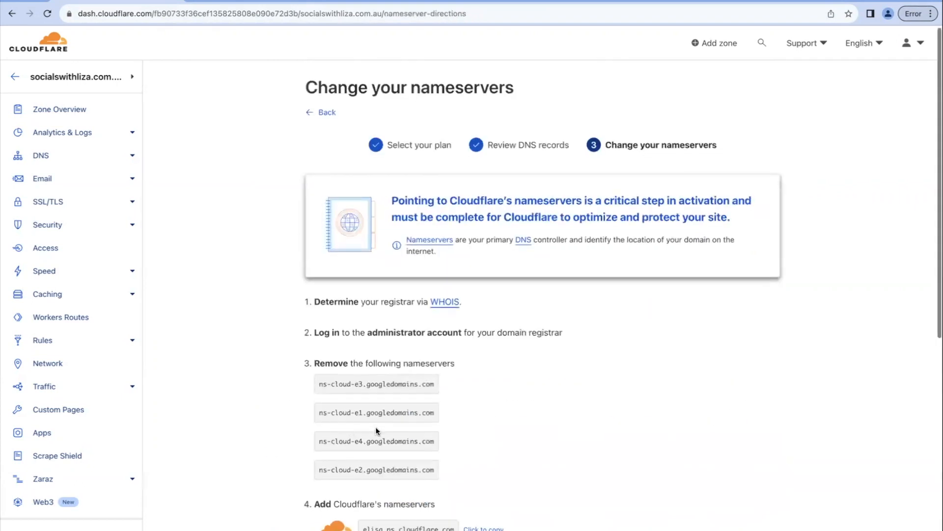
# Copy the Cloudflare nameservers elisa.ns.cloudflare.com and johnny.ns.cloudflare.com for use at the domain registrar
pyautogui.scroll(-2, 376, 430)
pyautogui.scroll(-2, 376, 426)
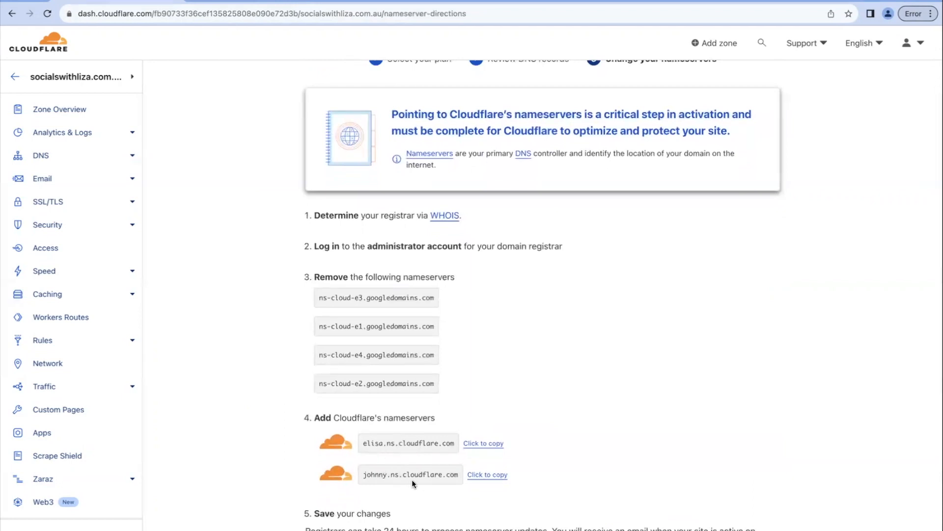
pyautogui.scroll(-2, 422, 478)
pyautogui.click(489, 387)
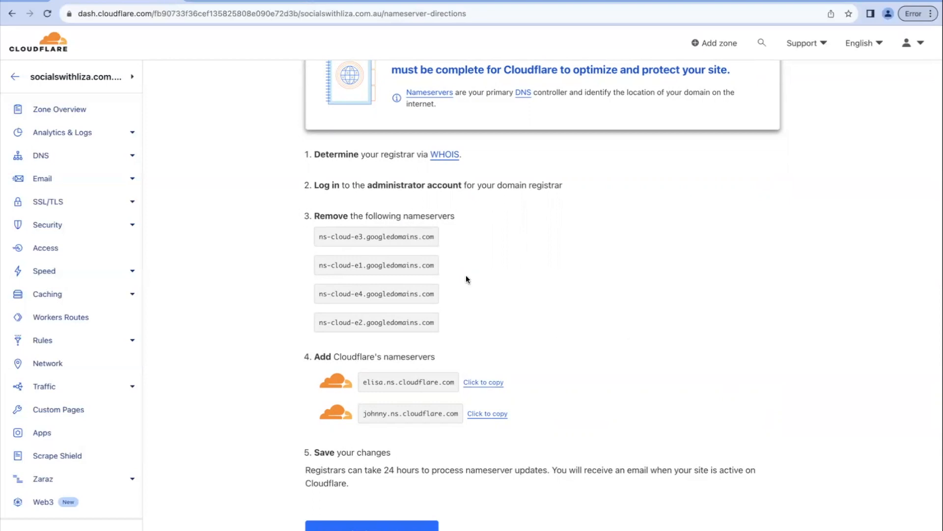
pyautogui.click(496, 415)
# Mark the nameserver change as done and have Cloudflare check the nameservers
pyautogui.scroll(1, 583, 243)
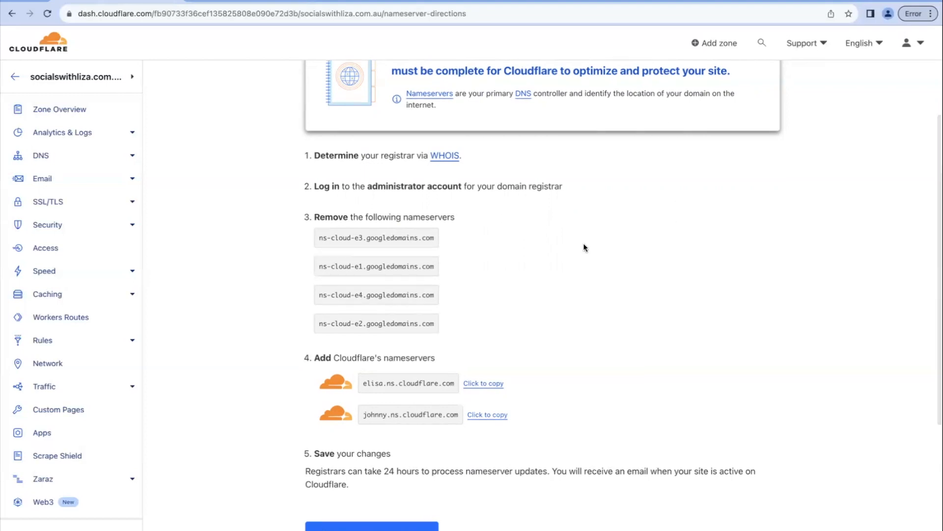
pyautogui.scroll(-3, 582, 243)
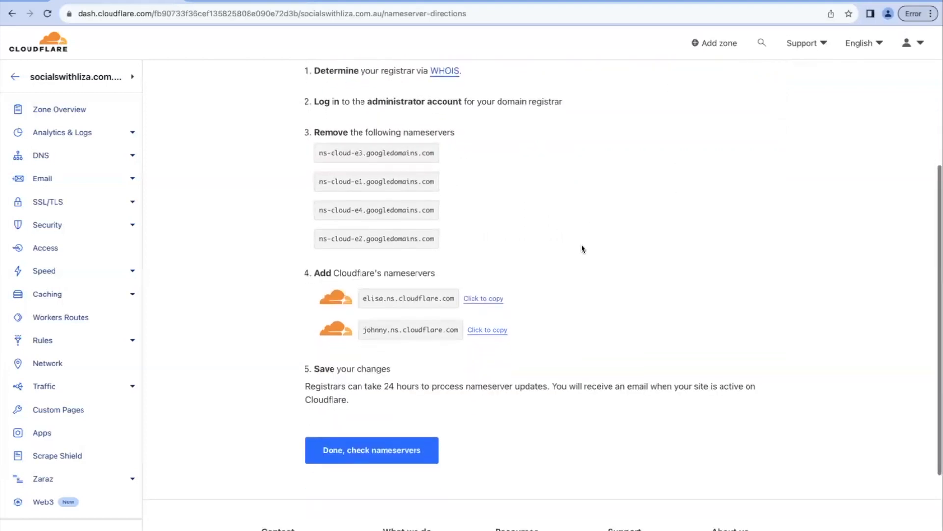
pyautogui.click(354, 460)
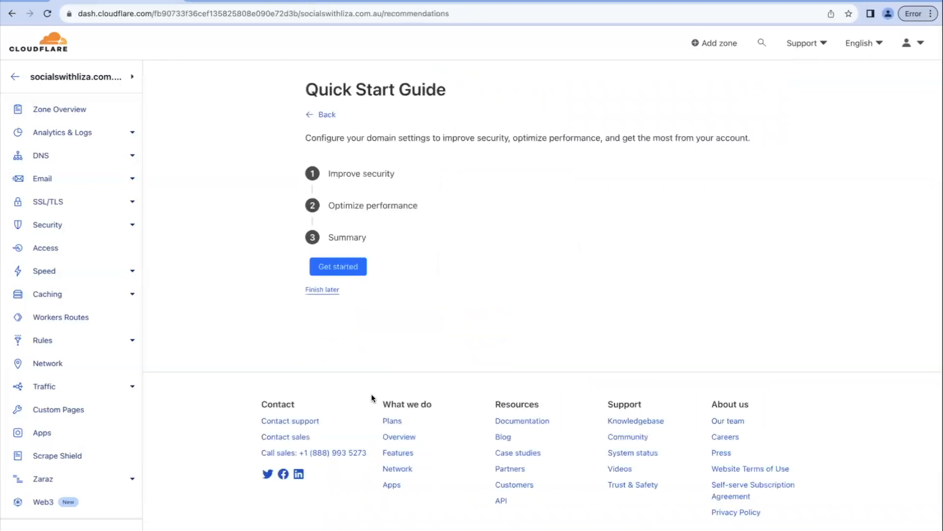
# Complete the Quick Start Guide with Automatic HTTPS Rewrites, Always Use HTTPS and Brotli turned on
pyautogui.click(339, 268)
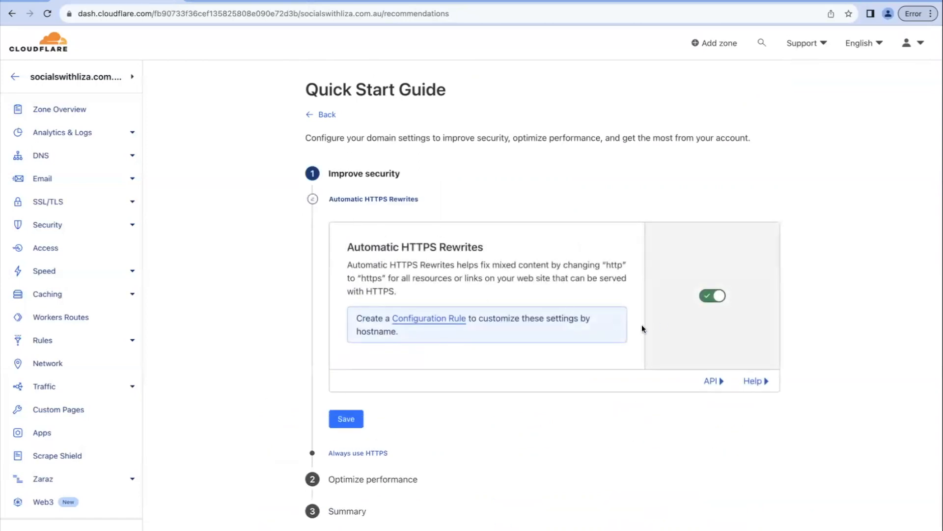
pyautogui.click(352, 424)
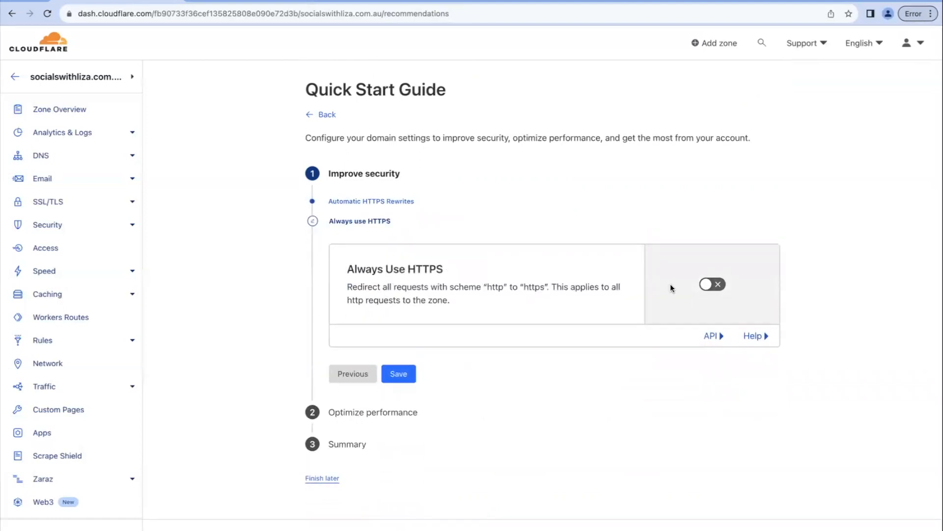
pyautogui.click(710, 285)
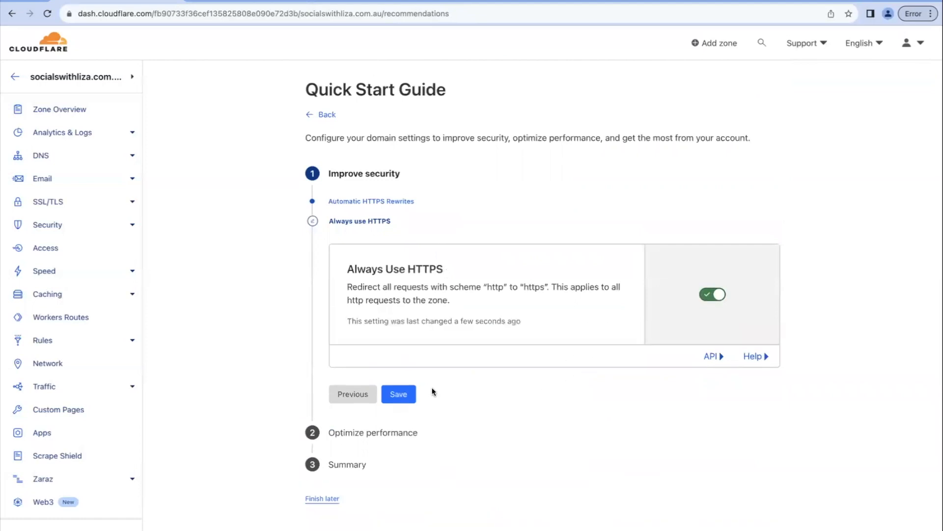
pyautogui.click(400, 395)
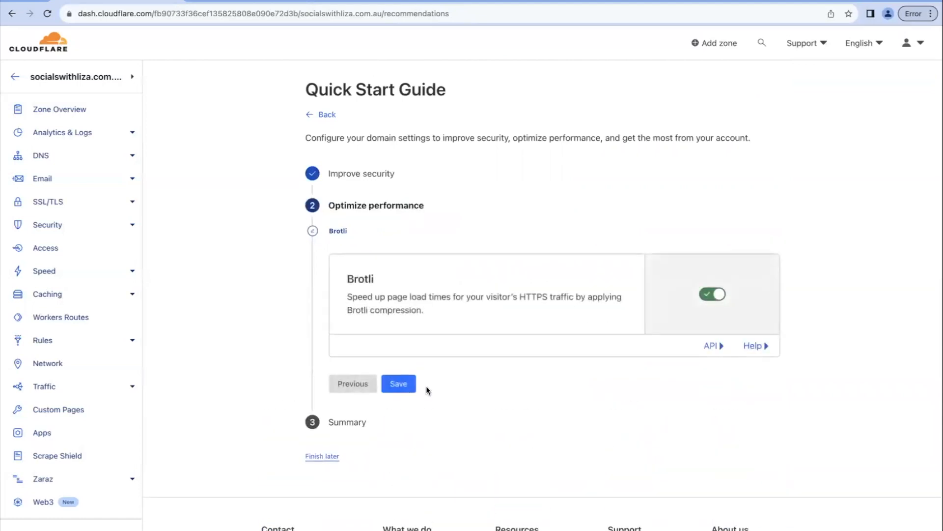
pyautogui.click(405, 389)
pyautogui.click(355, 354)
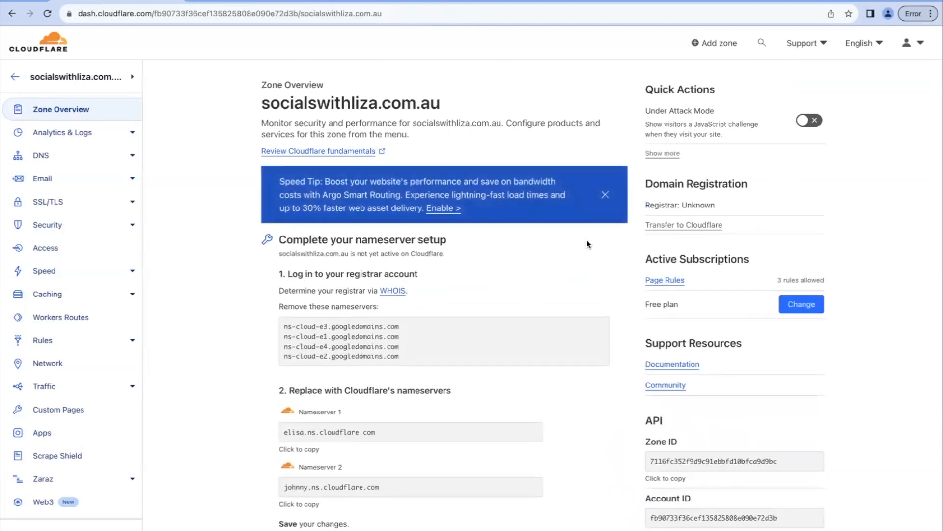
# Dismiss the Argo Smart Routing speed tip and review the zone's nameserver setup instructions
pyautogui.click(604, 199)
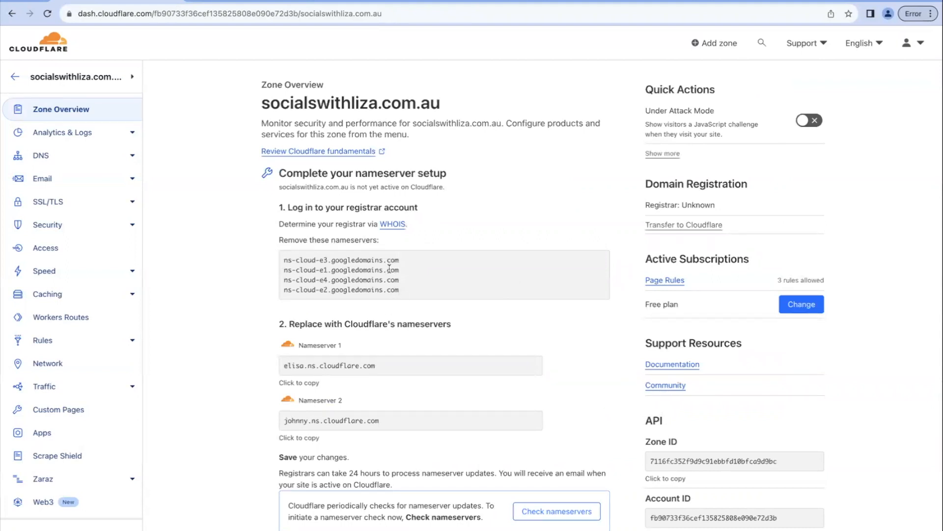
pyautogui.scroll(-1, 388, 365)
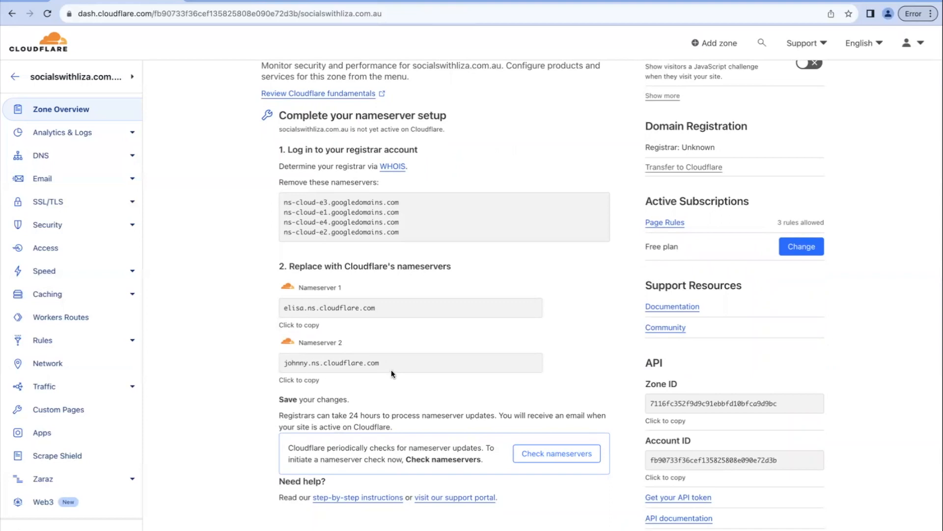
pyautogui.scroll(-1, 391, 370)
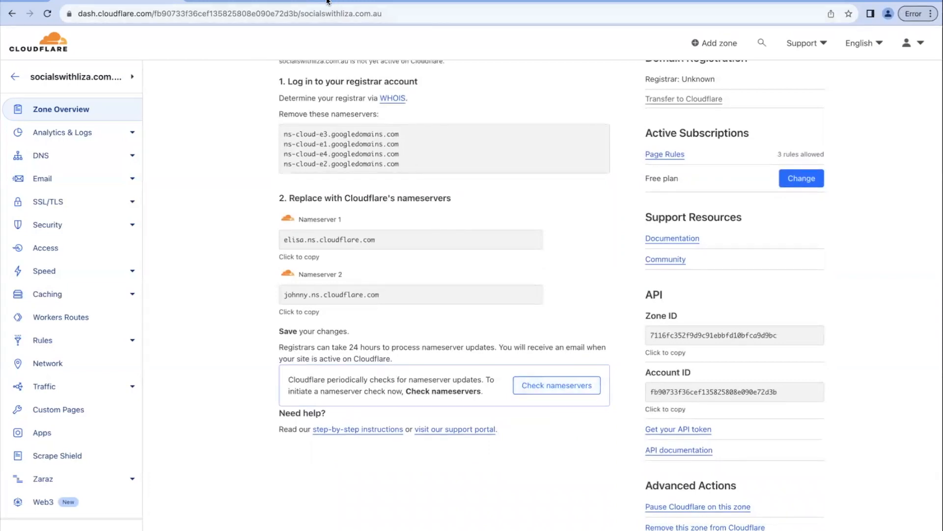
# Load socialswithliza.com.au in a new browser tab to test the domain
pyautogui.hotkey('ctrl', 't')
pyautogui.write('socialswithliz')
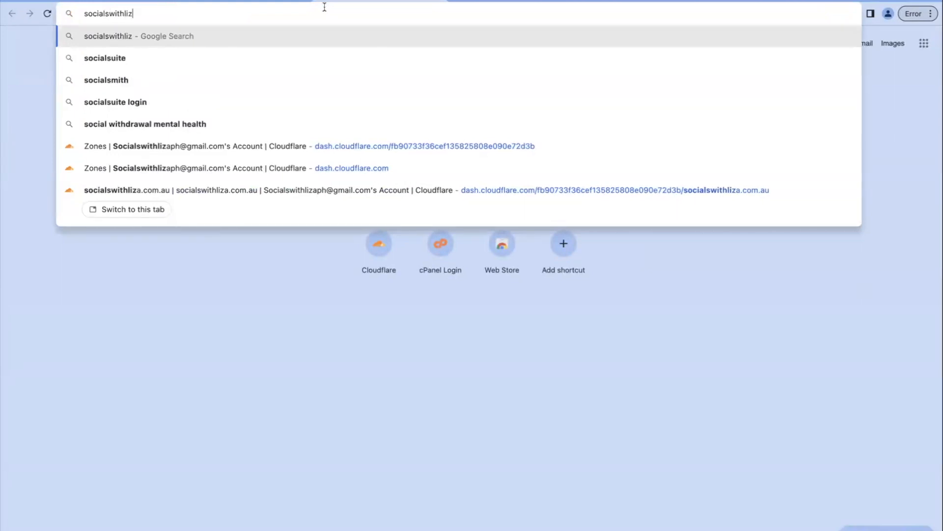
pyautogui.write('a.com.au')
pyautogui.press('Return')
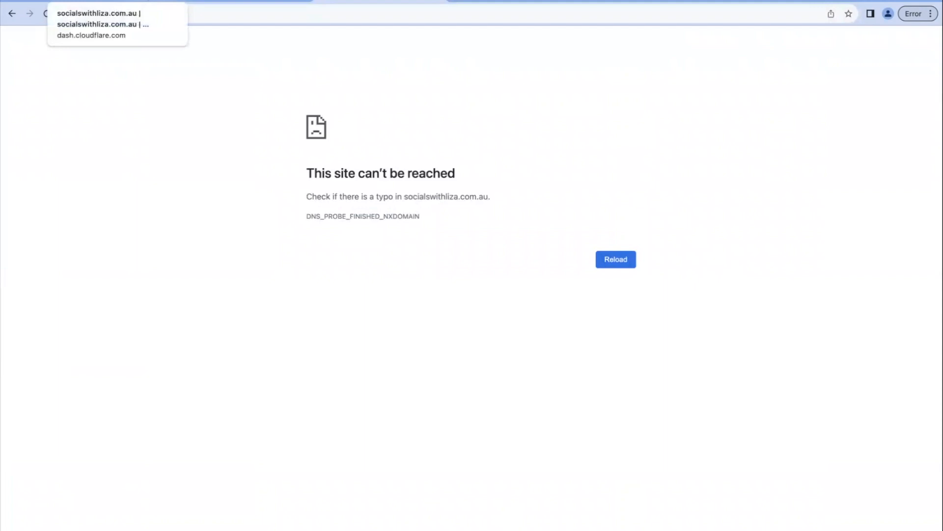
# Return to the Cloudflare zone overview and look over the nameserver setup section
pyautogui.click(147, 1)
pyautogui.scroll(-1, 128, 45)
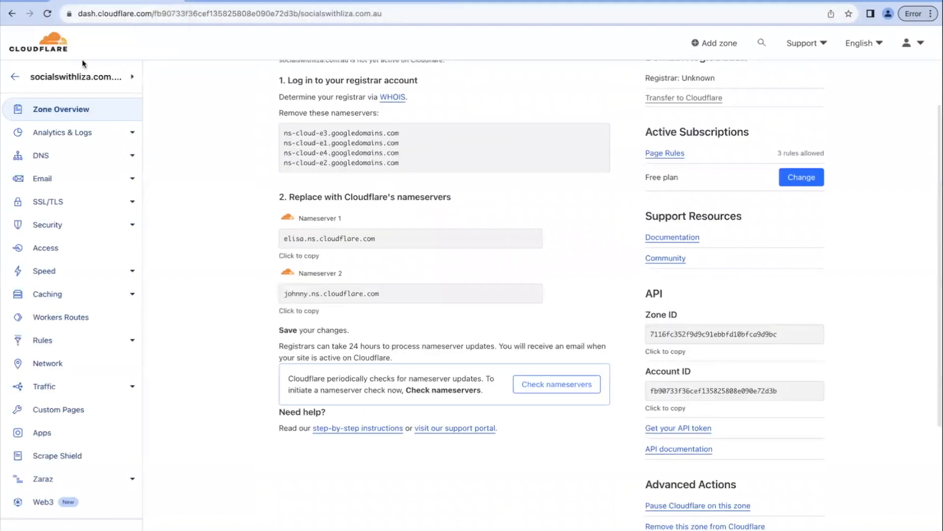
pyautogui.scroll(1, 366, 54)
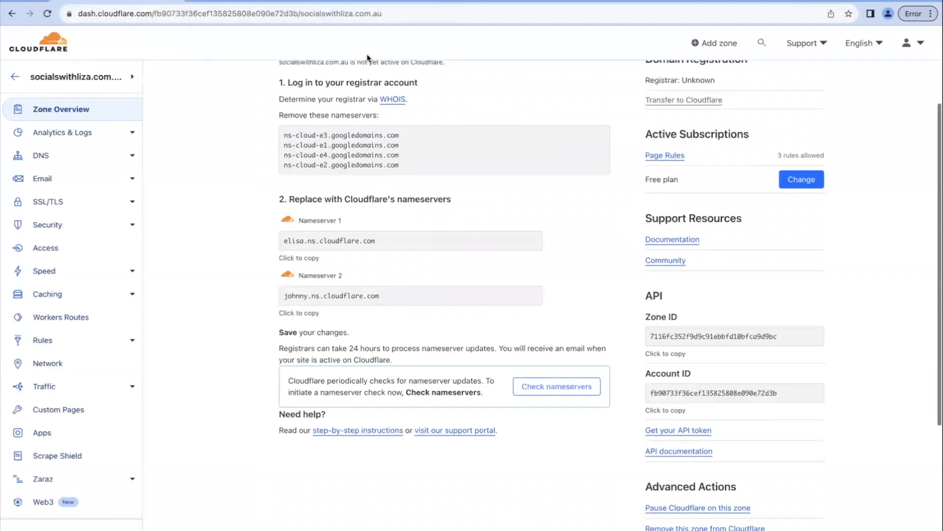